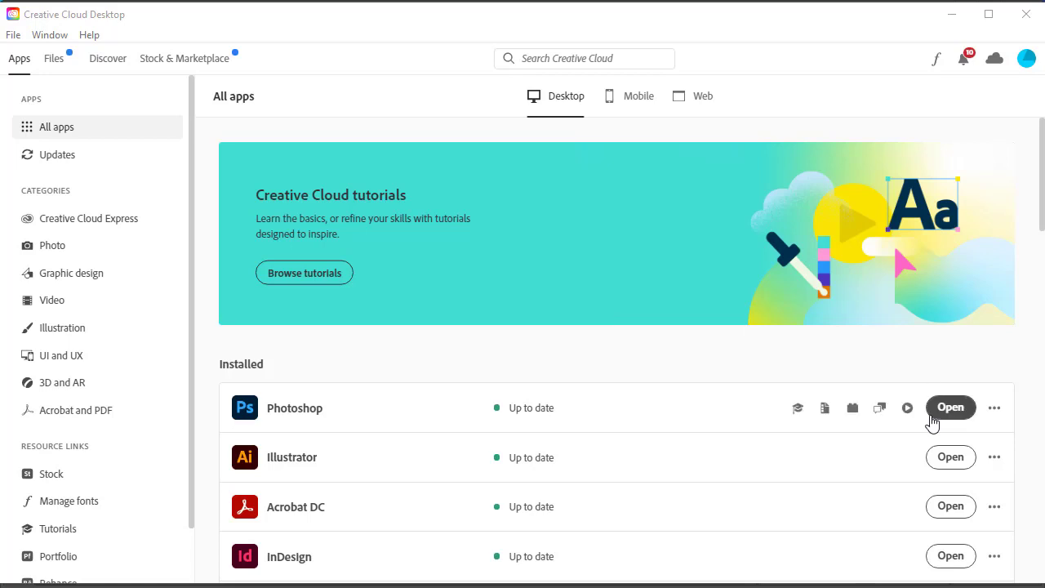
- Open the account menu from the avatar at the top right of Creative Cloud Desktop
left_click(1019, 72)
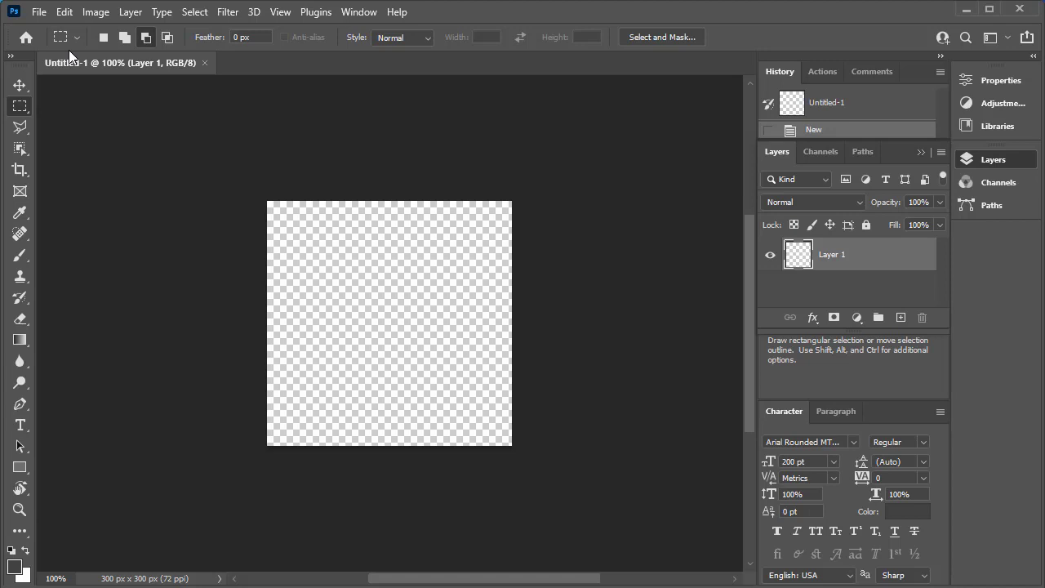
left_click(37, 14)
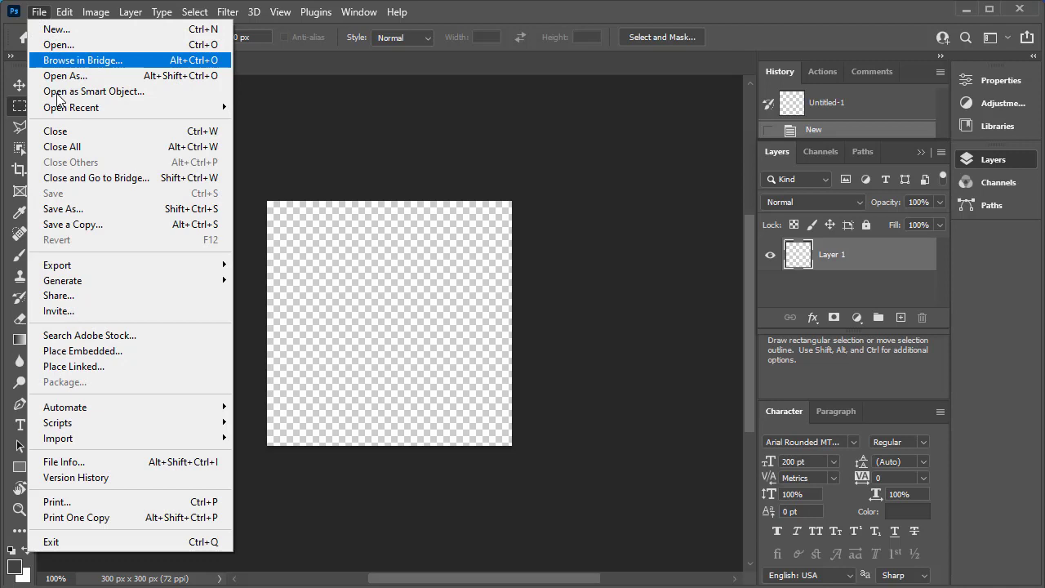
mouse_move(64, 12)
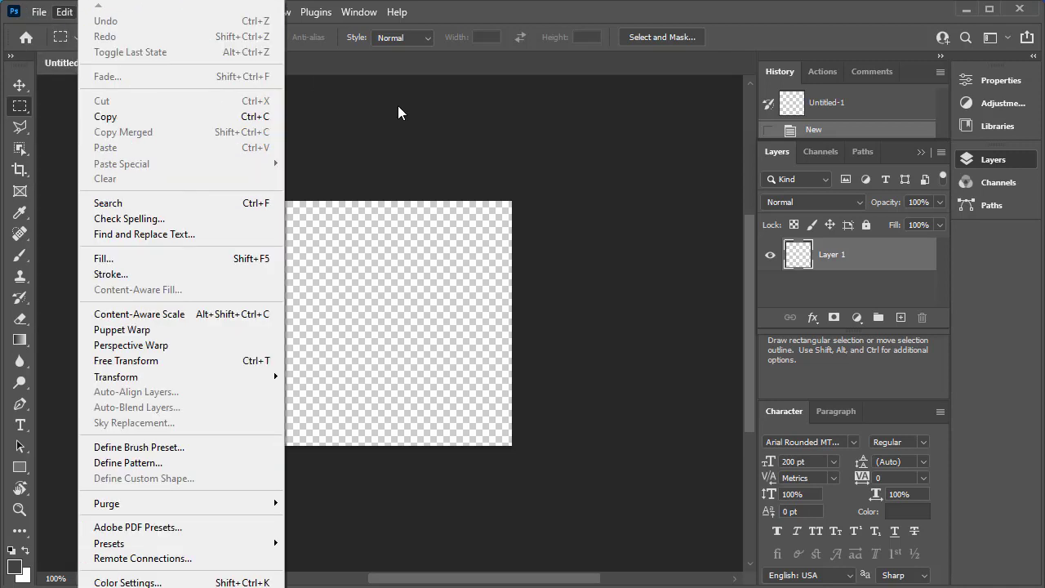
left_click(477, 11)
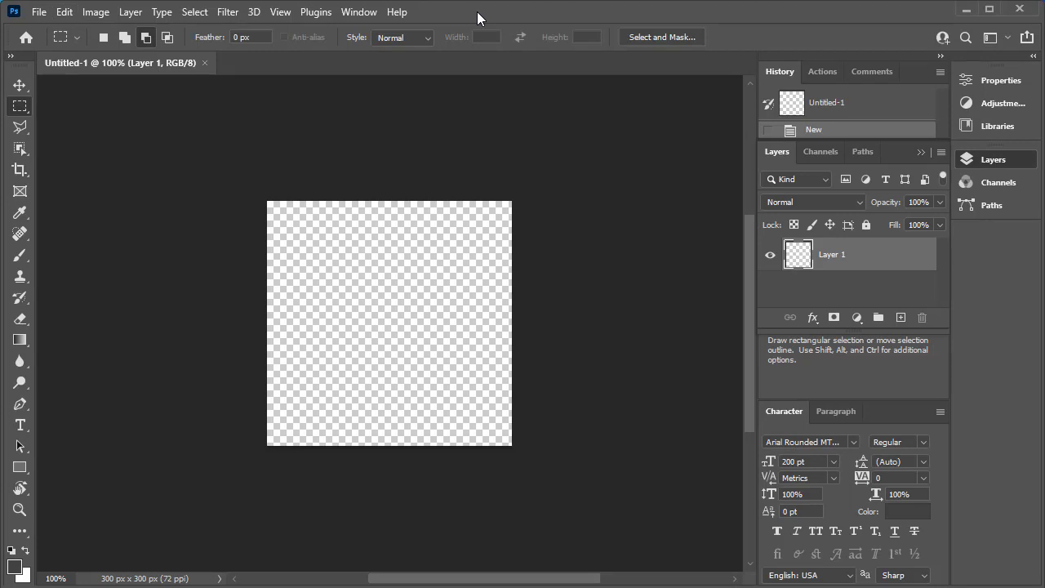
- Reset the workspace to Essentials from Window > Workspace
left_click(368, 18)
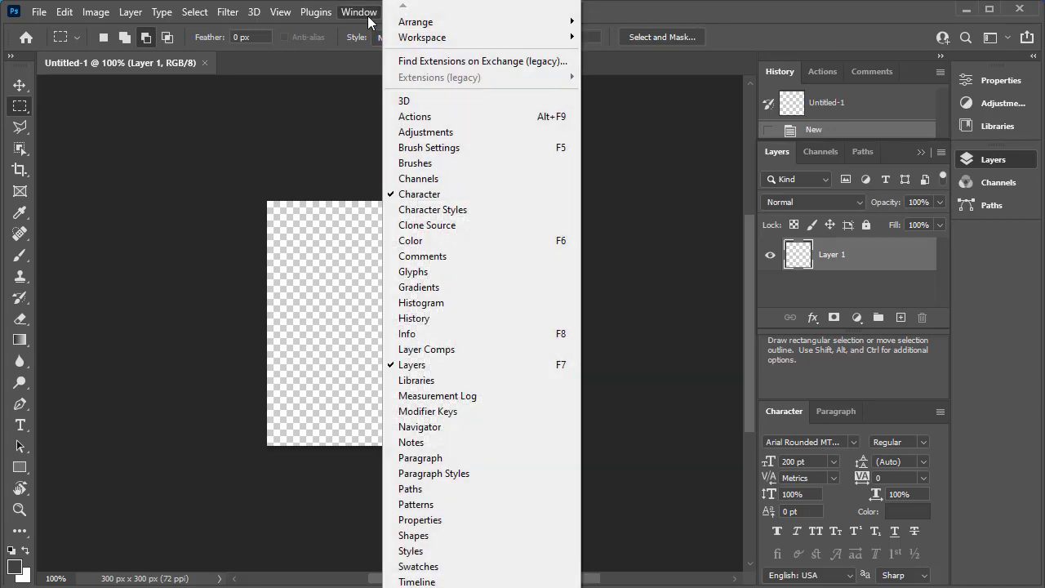
mouse_move(426, 38)
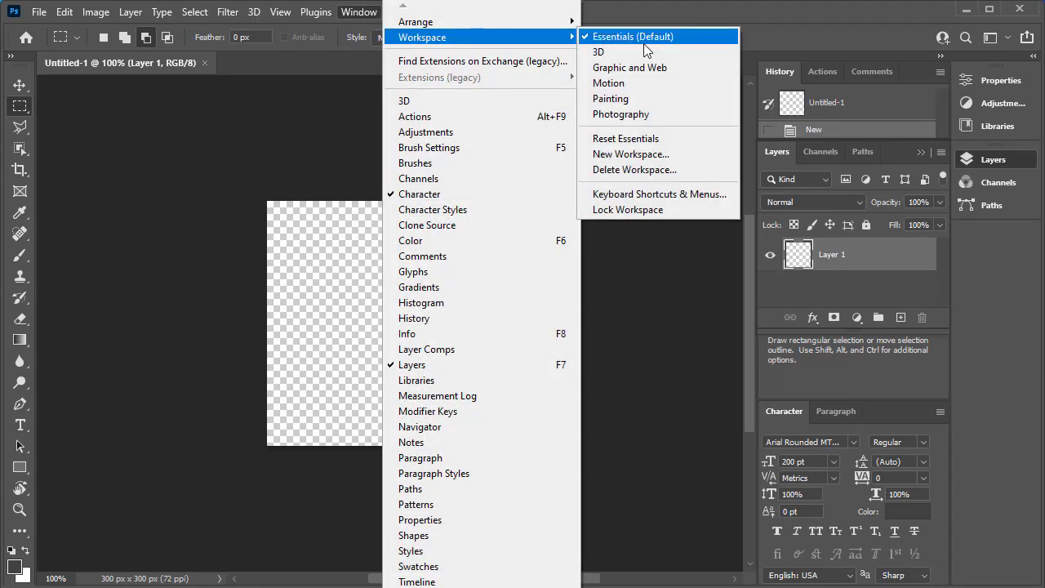
left_click(641, 140)
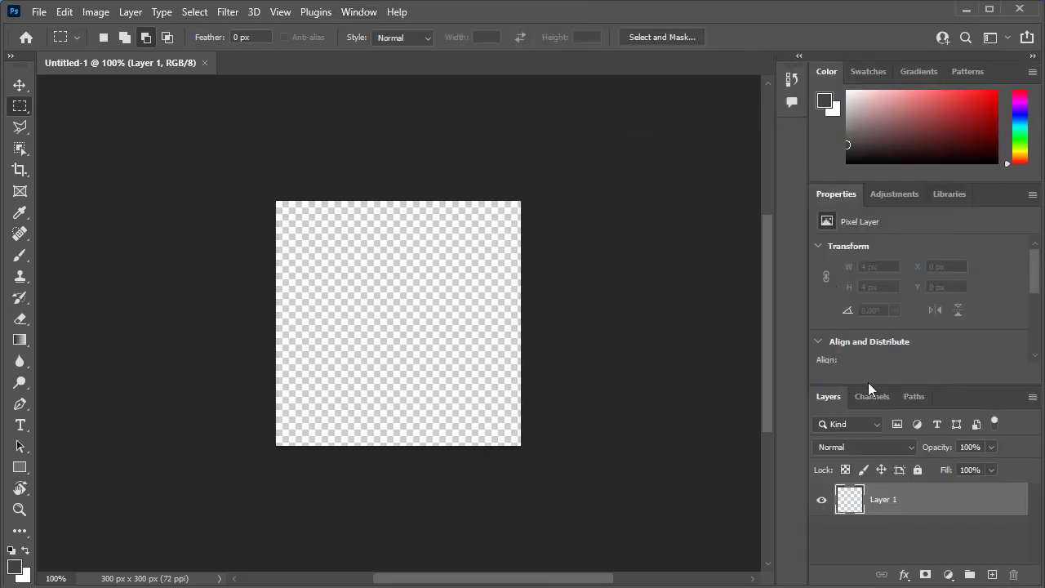
- Collapse the right panel dock to icons and open a taller Layers panel
left_click_drag(869, 382, 868, 370)
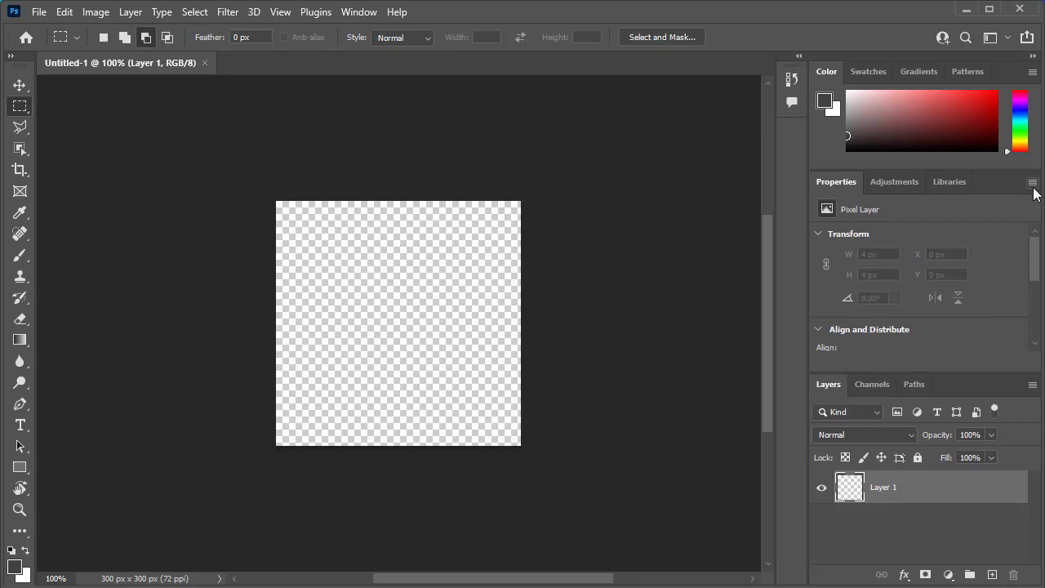
left_click(1032, 55)
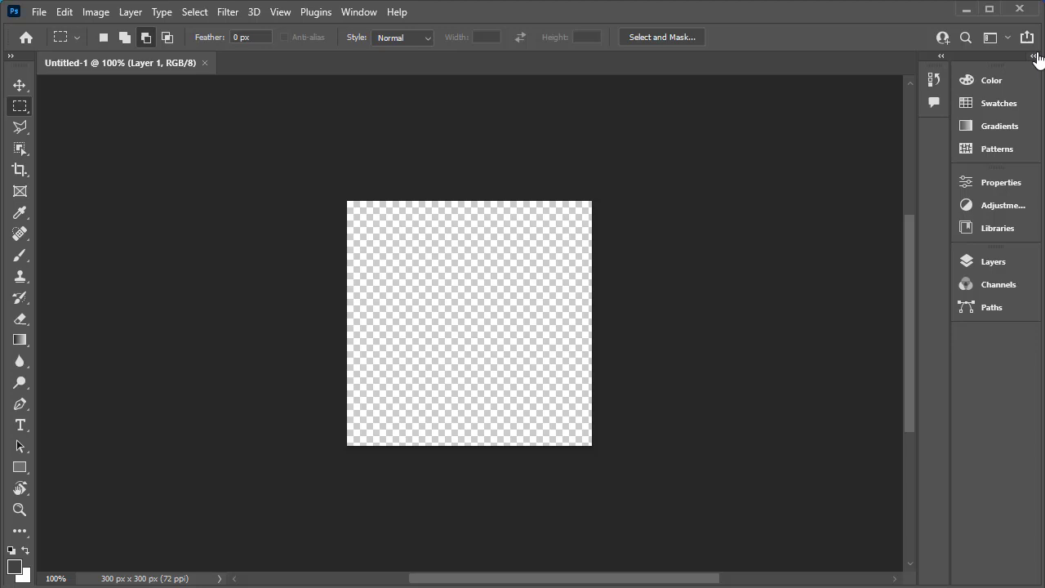
left_click(992, 260)
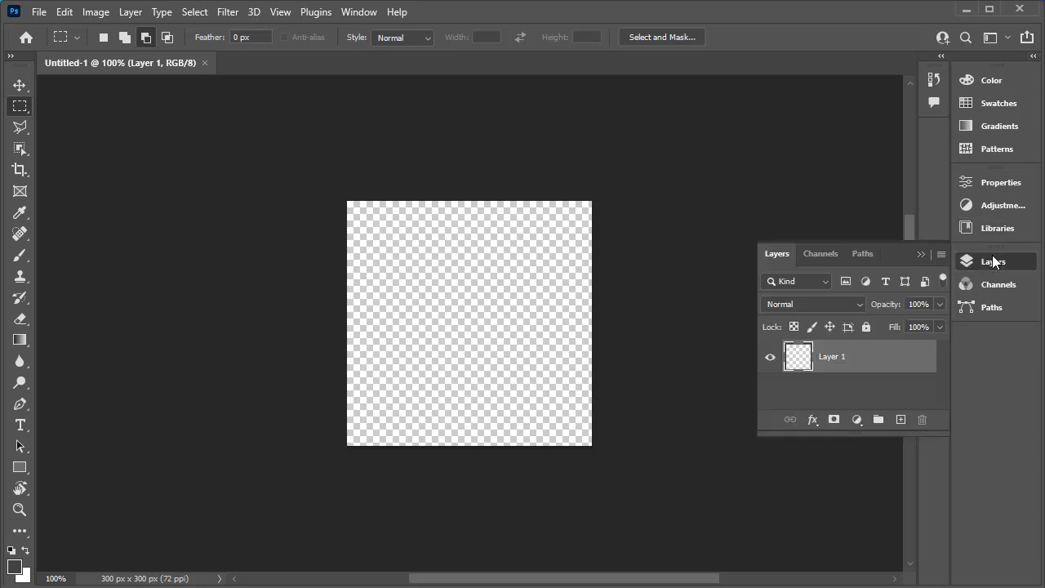
left_click_drag(892, 246, 871, 55)
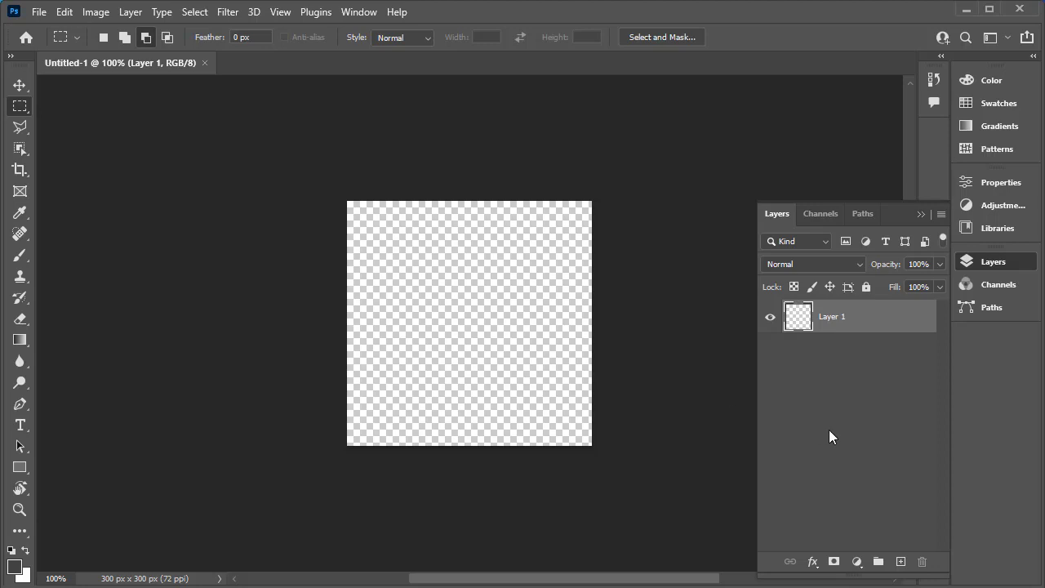
- Rename Layer 1 to bg
double_click(827, 318)
type("bg")
key("Return")
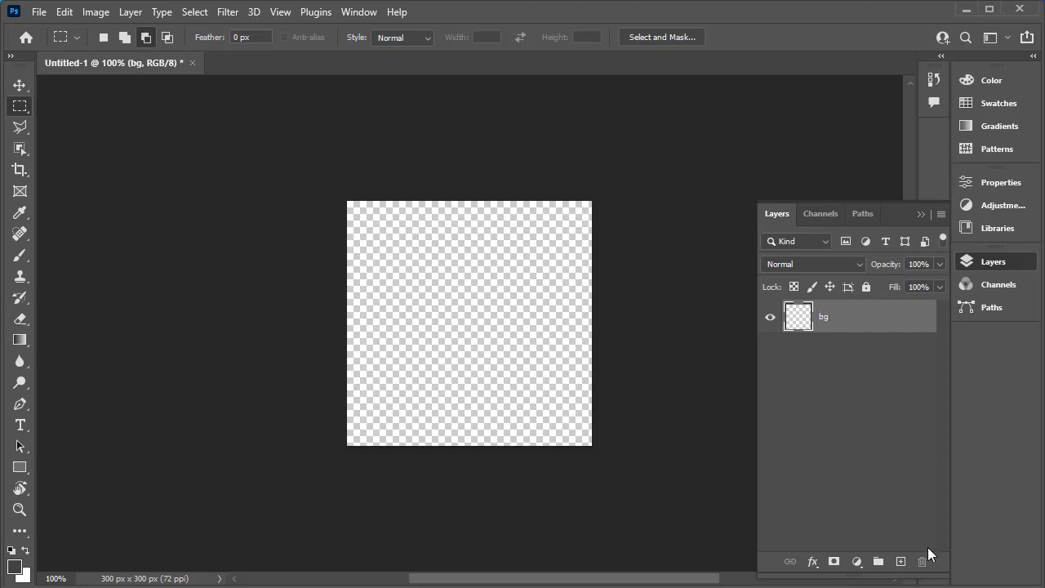
- Add 'Lorem Ipsum' text on a new layer and move it to the canvas centre
left_click(901, 563)
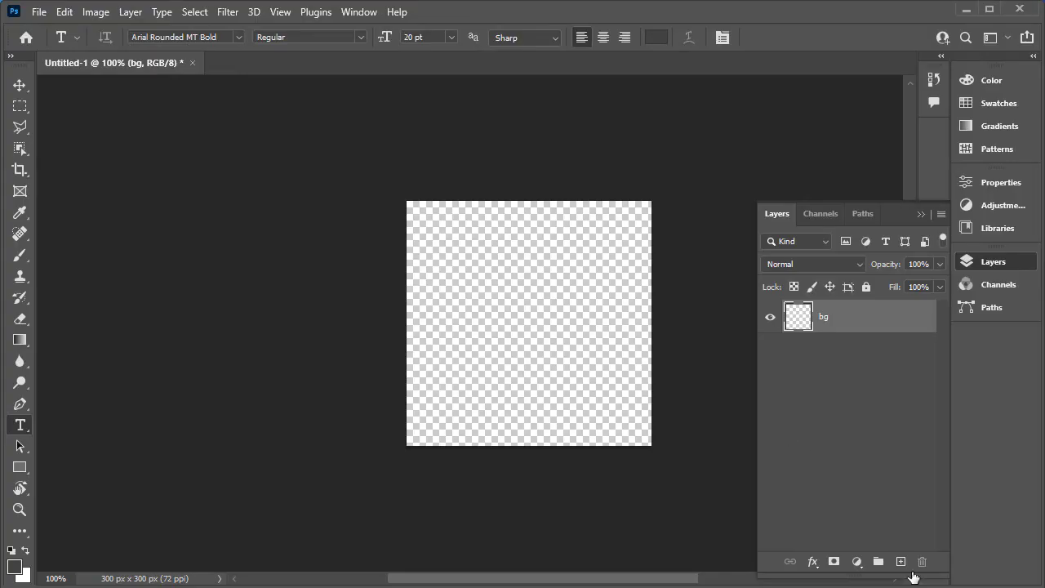
left_click(901, 564)
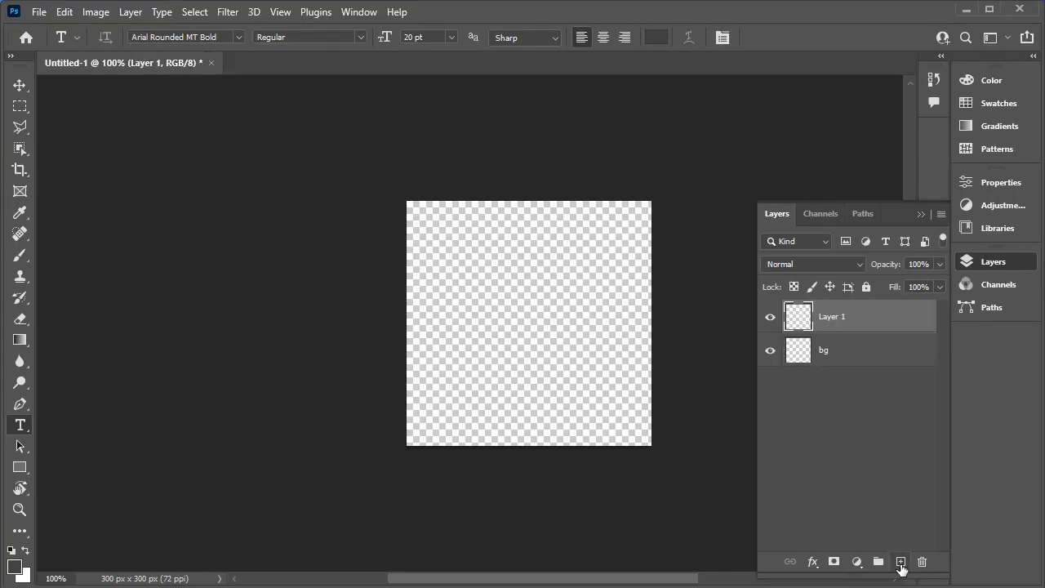
left_click(467, 299)
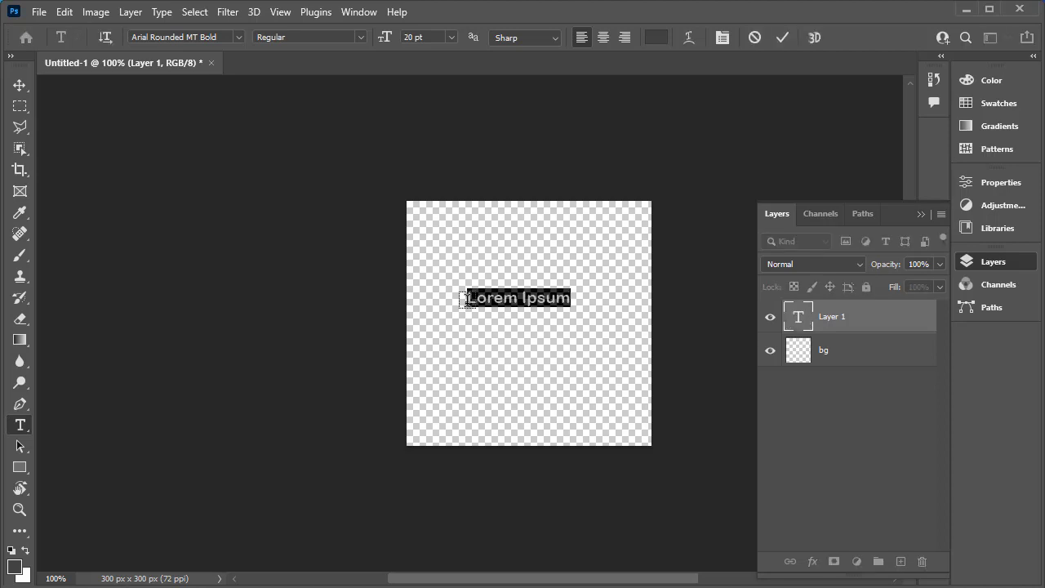
left_click(20, 84)
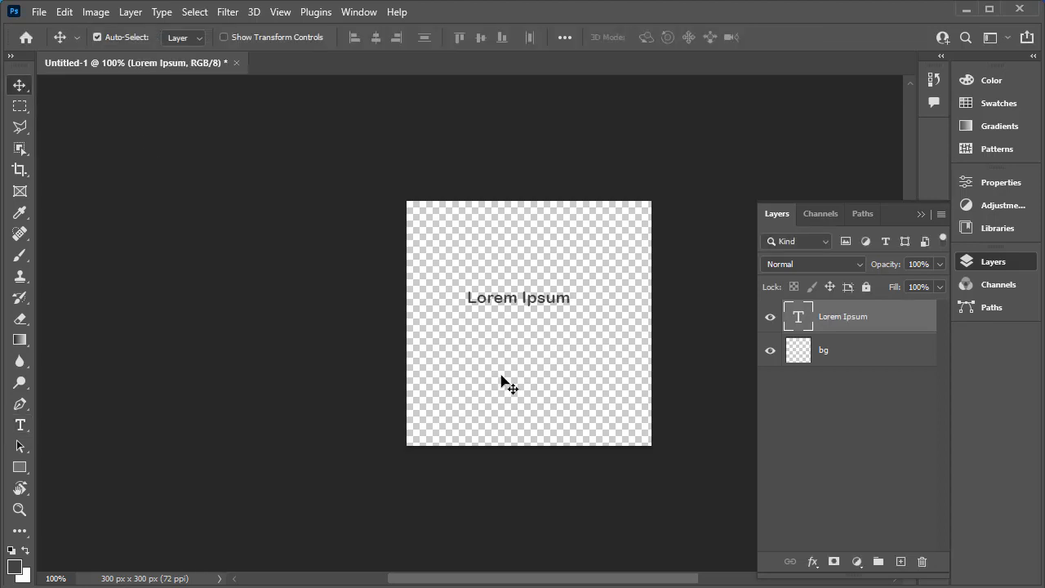
left_click_drag(515, 307, 527, 330)
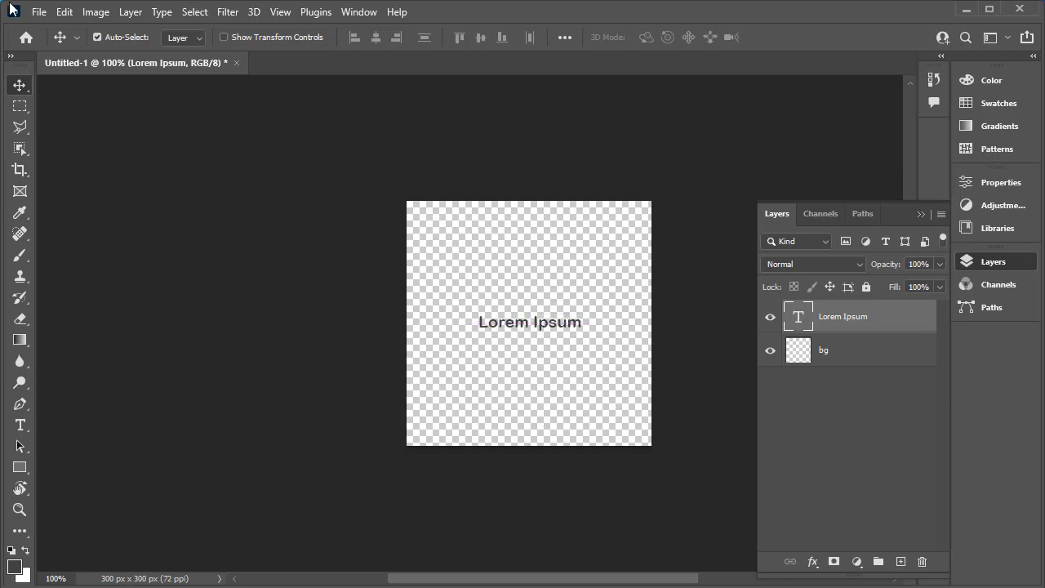
- Select the Polygonal Lasso Tool from the lasso tool variants
left_click(24, 111)
left_click(24, 129)
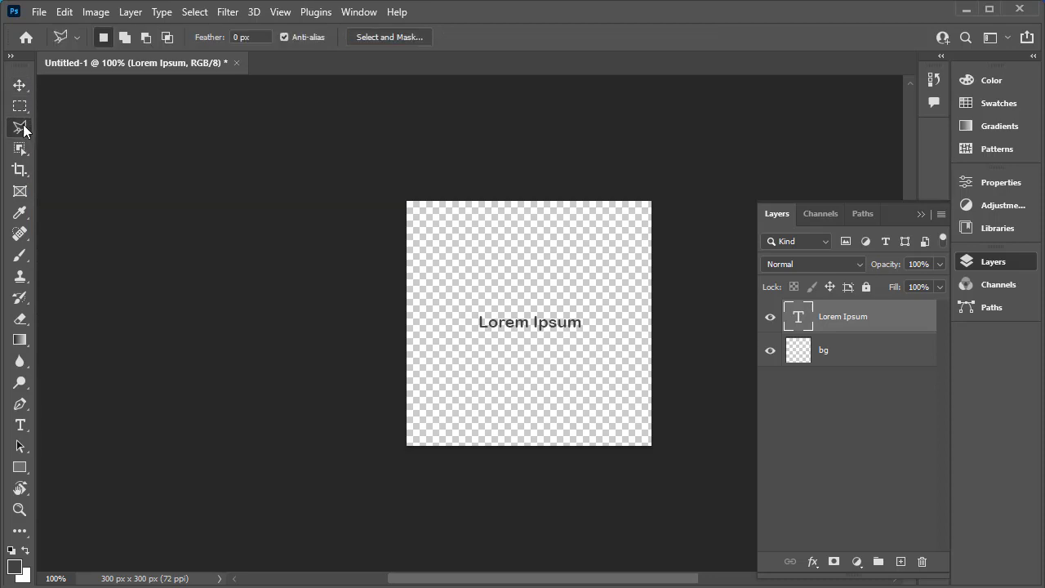
left_click(24, 129)
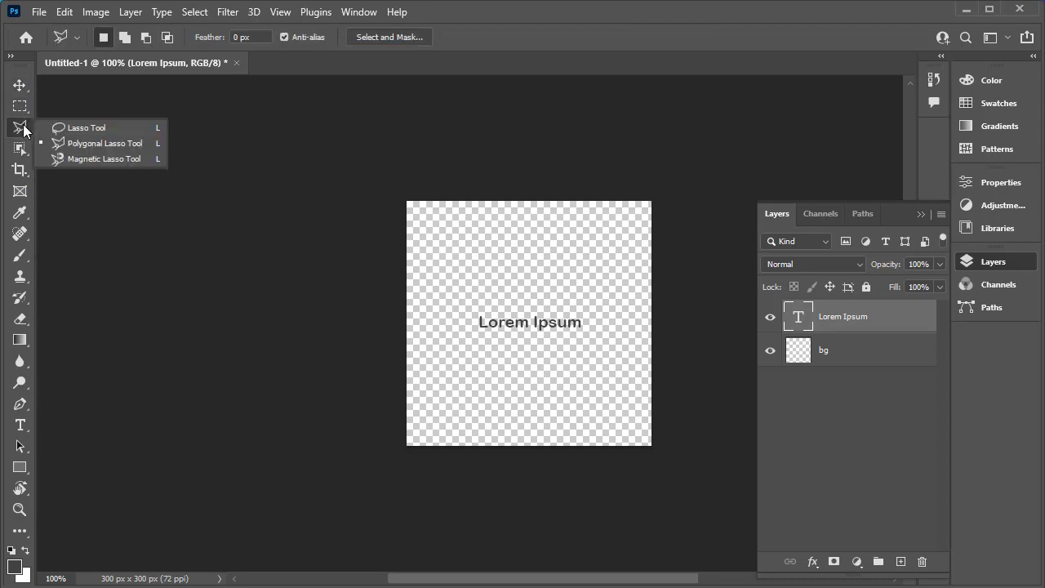
left_click(80, 143)
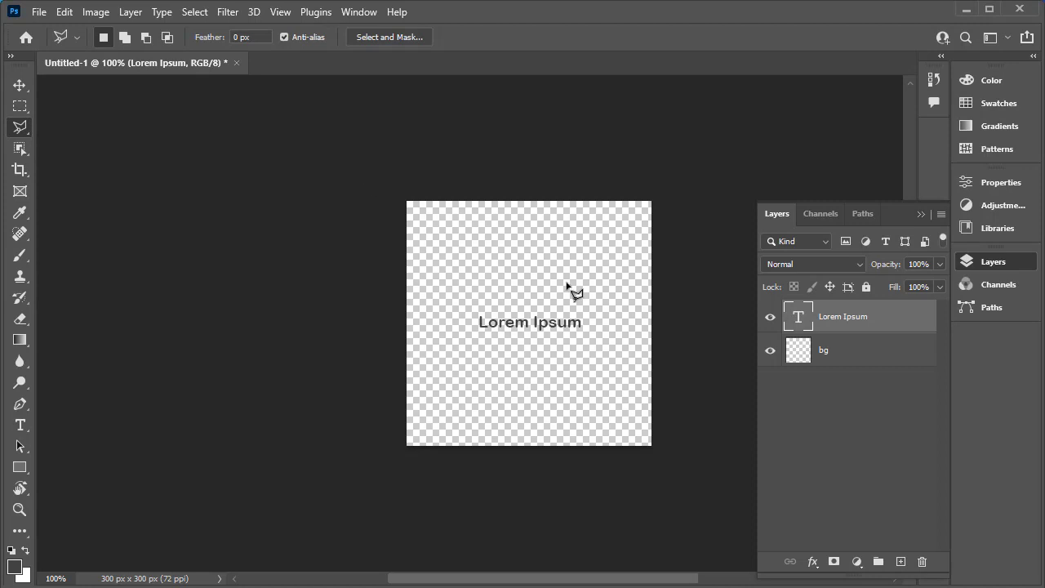
- Draw a tilted four-corner selection around the Lorem Ipsum text, closing at the start point
left_click(489, 245)
left_click(451, 352)
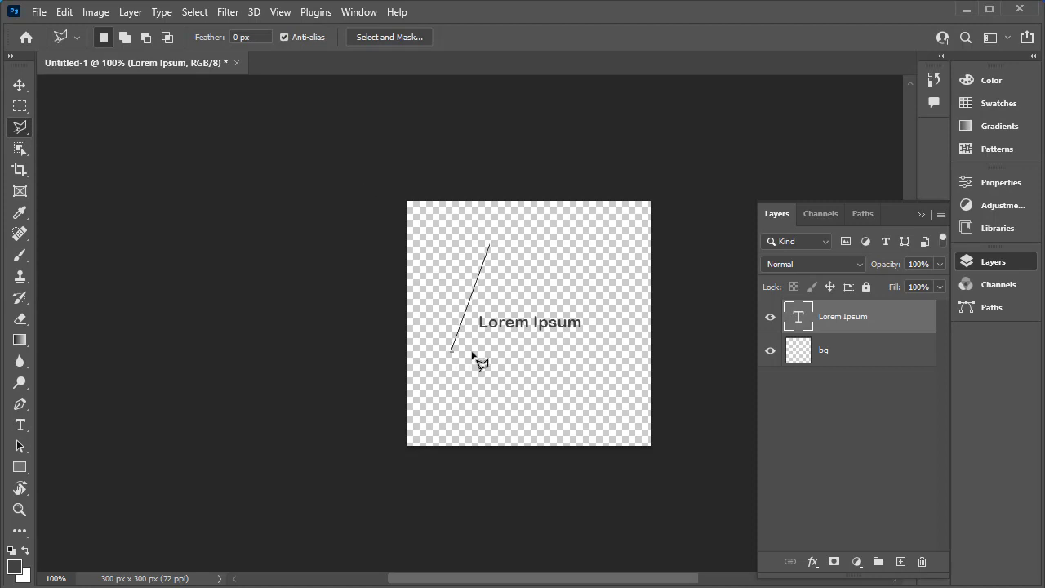
left_click(553, 377)
left_click(610, 278)
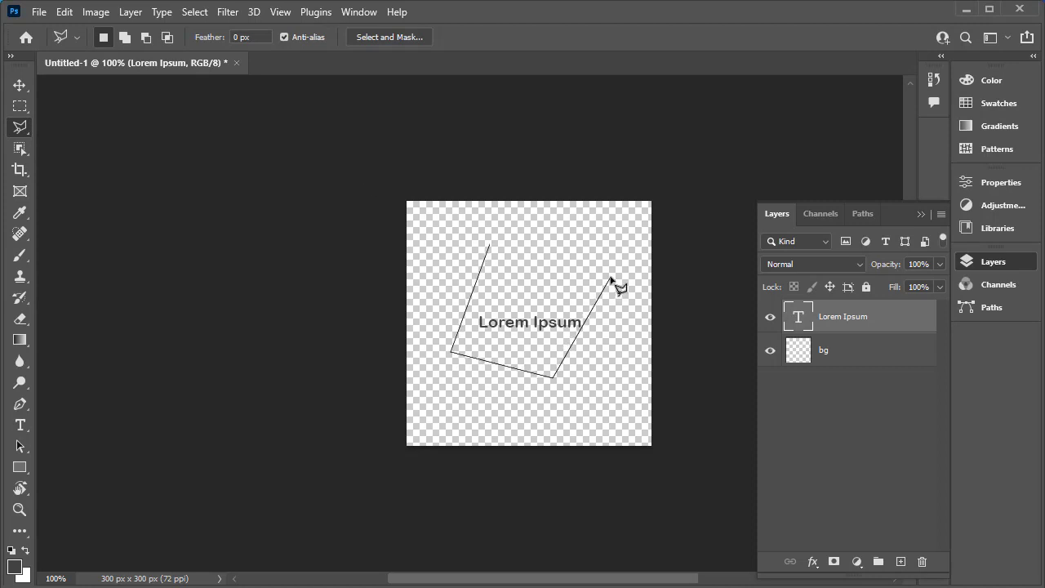
left_click(490, 245)
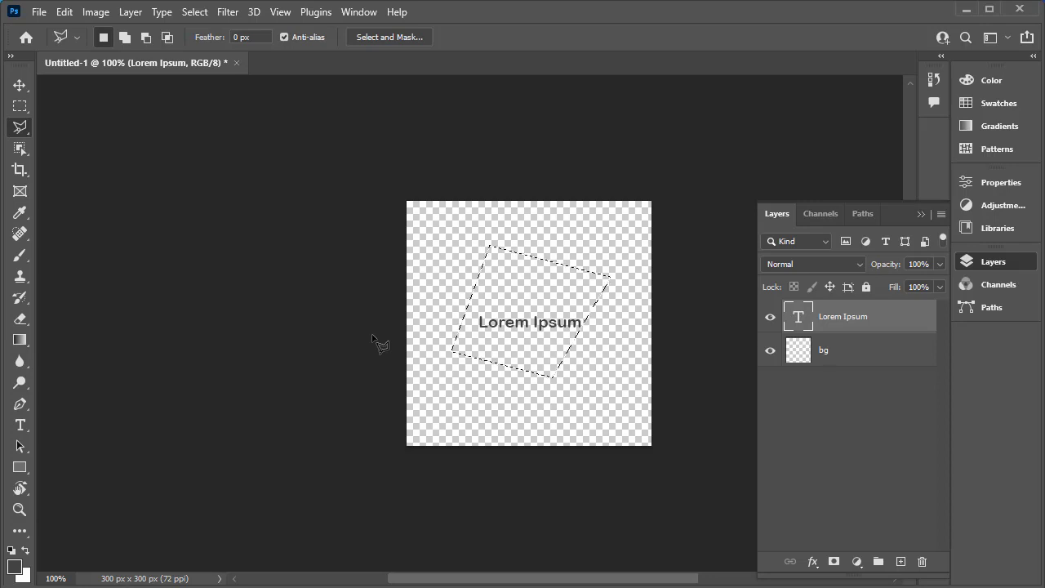
- Open and close the Edit menu twice without choosing a command
left_click(65, 13)
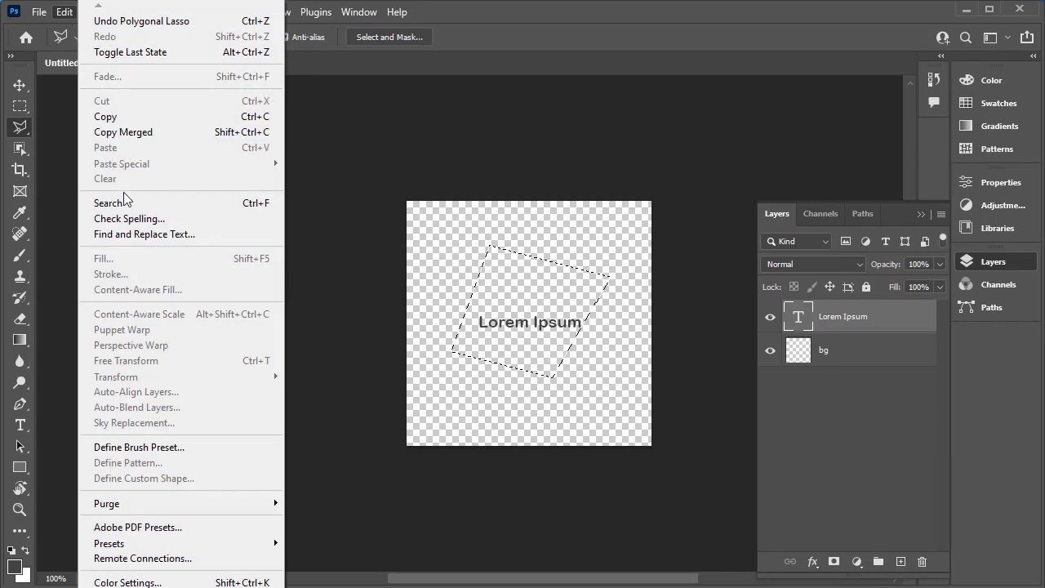
left_click(502, 11)
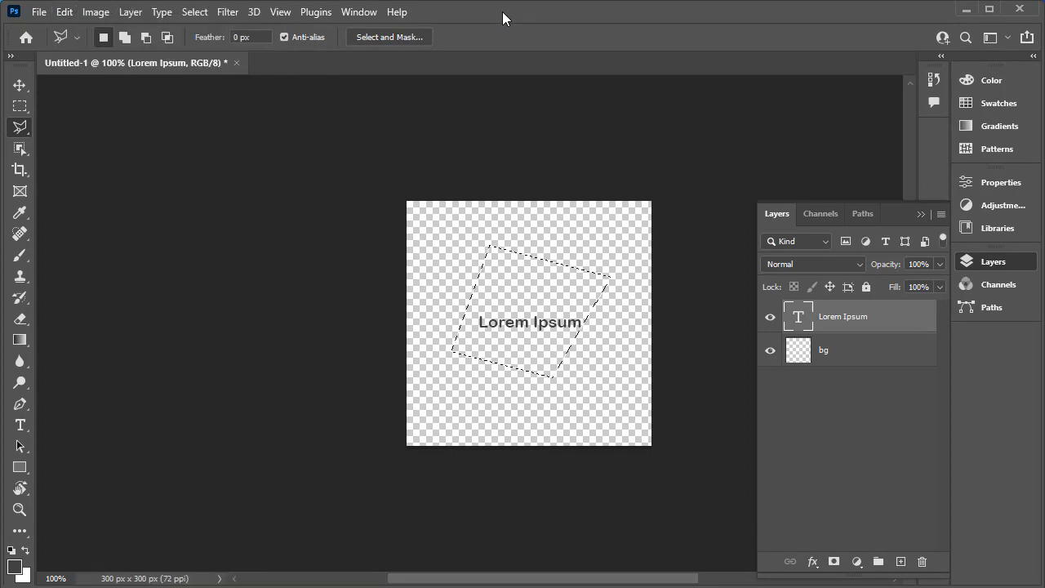
left_click(67, 12)
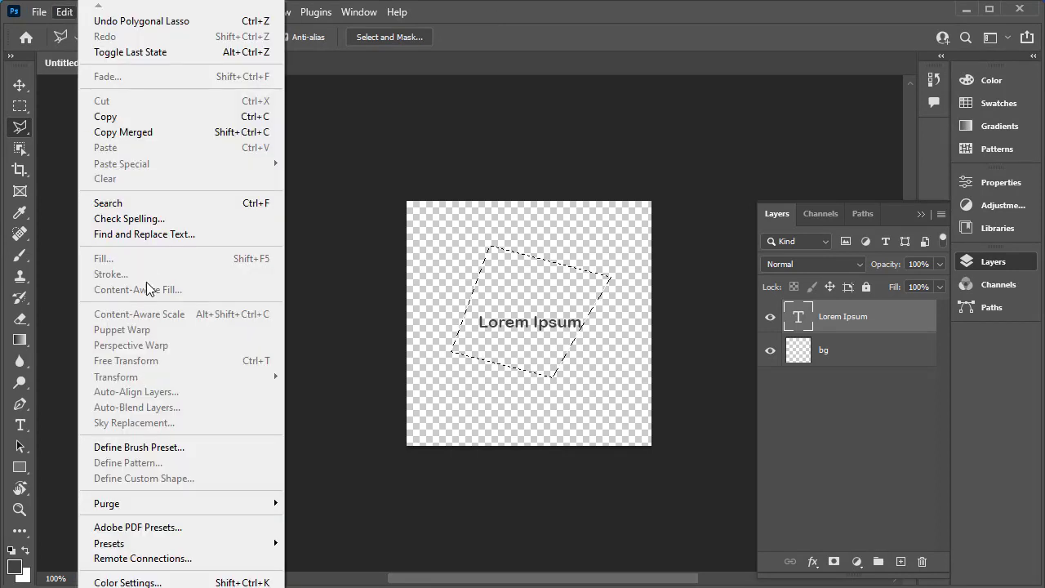
left_click(532, 9)
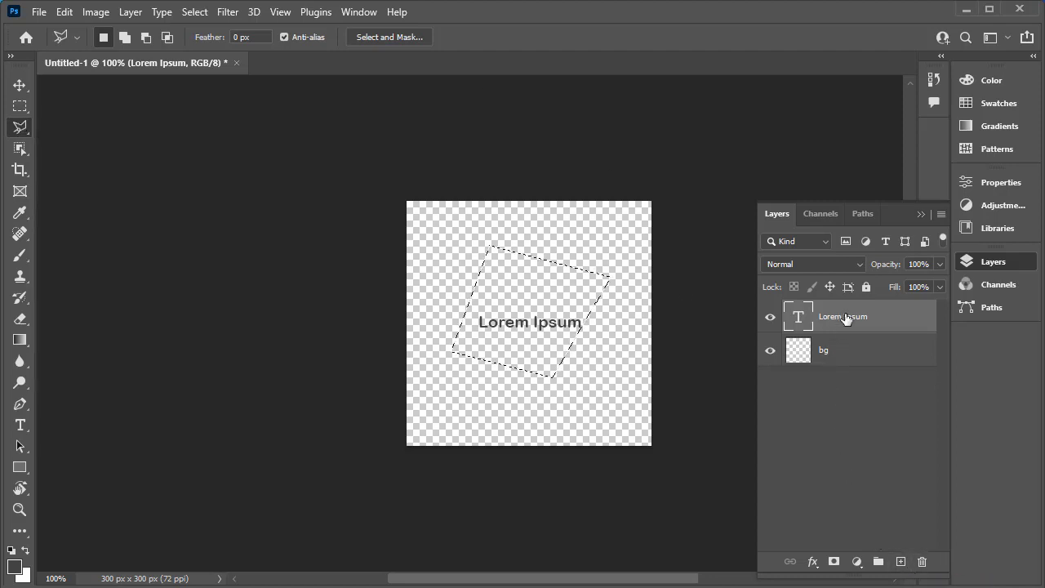
- On a new layer, stroke the selection 5 px in colour bf3030, then deselect with Ctrl+D
left_click(899, 562)
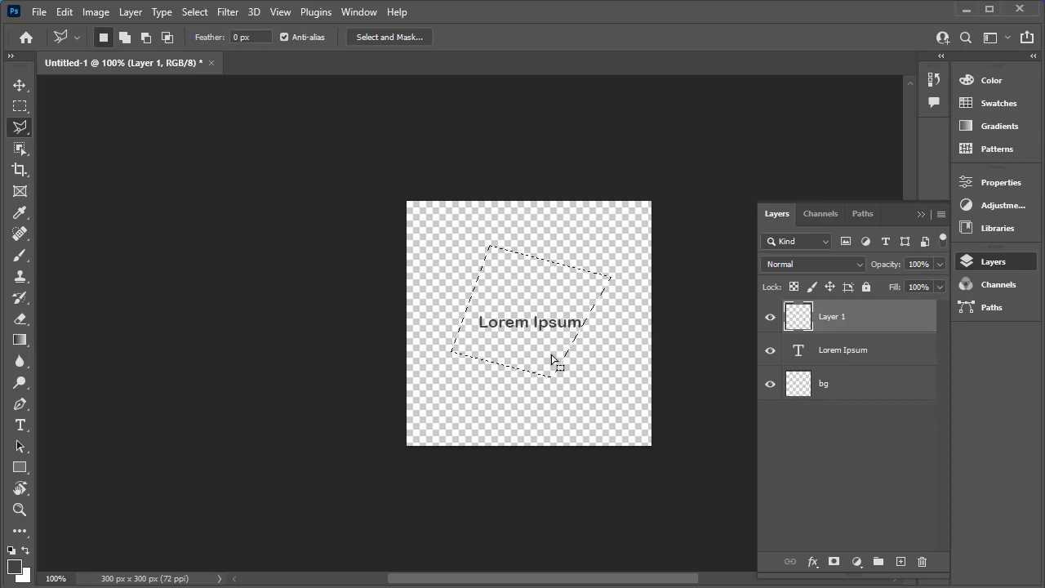
left_click(39, 13)
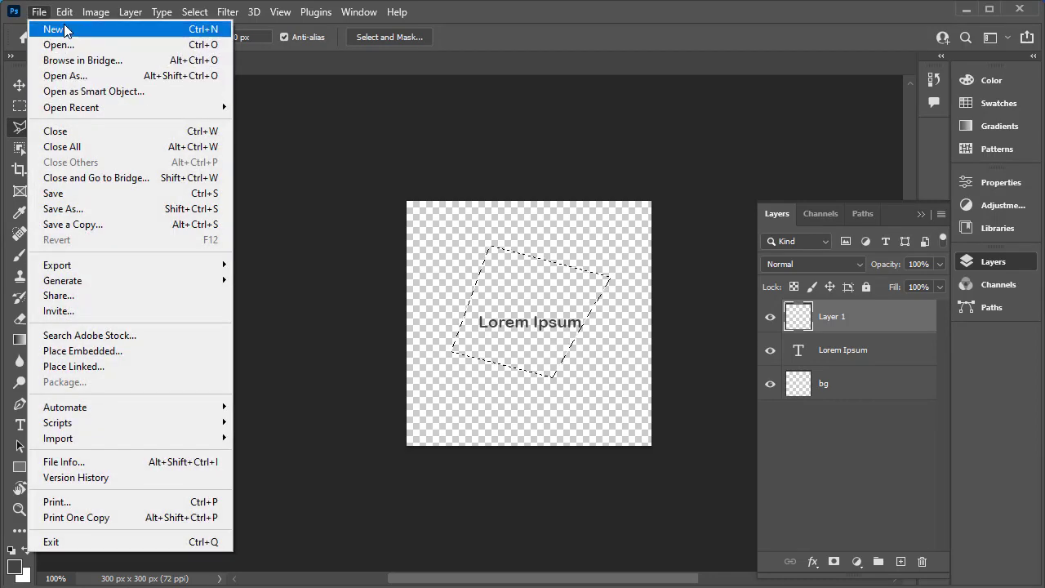
left_click(100, 276)
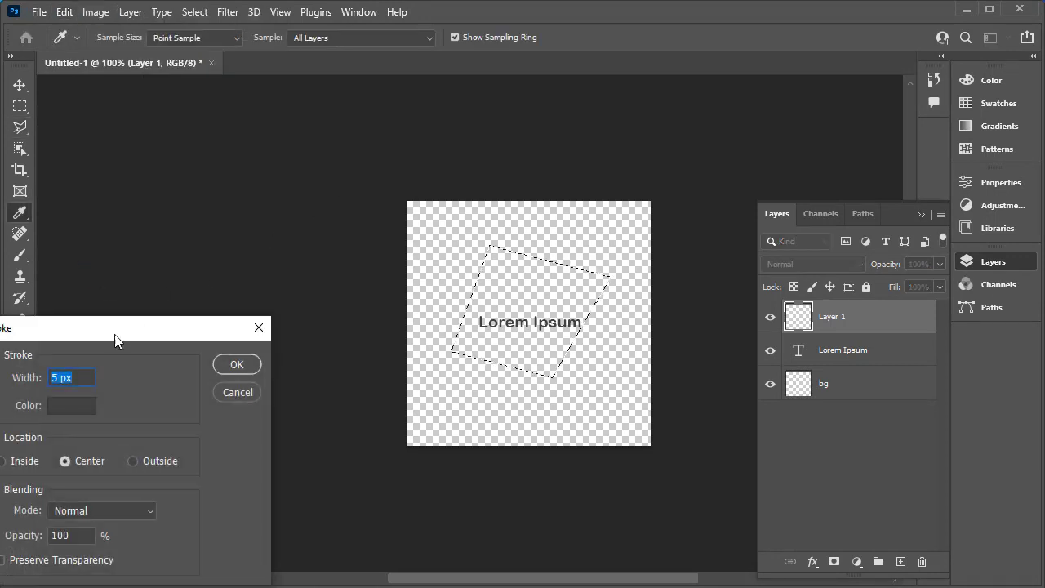
mouse_move(115, 339)
left_mouse_down()
mouse_move(343, 205)
mouse_move(370, 172)
left_mouse_up()
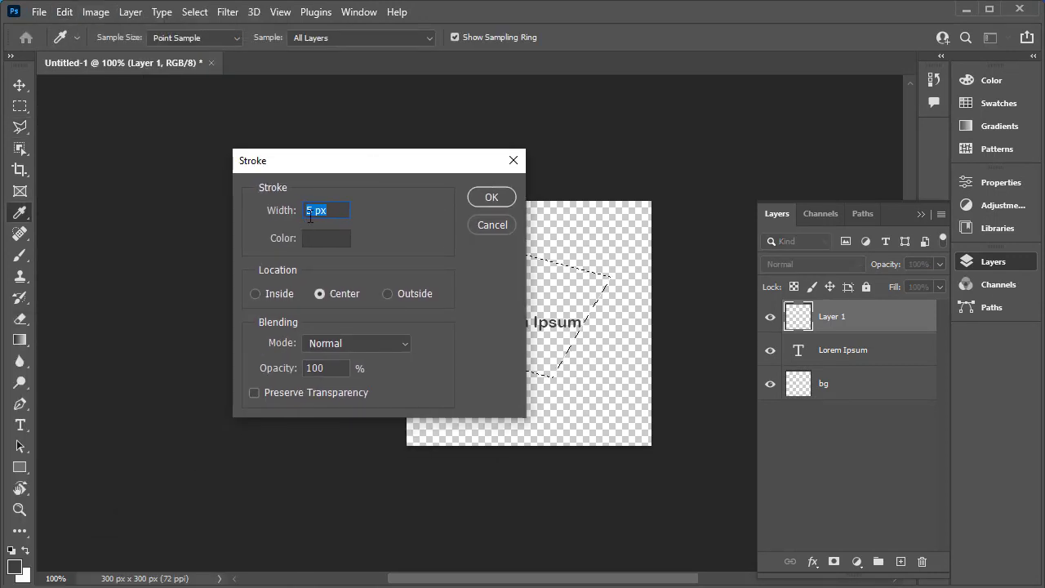
left_click(312, 238)
type("bf3030")
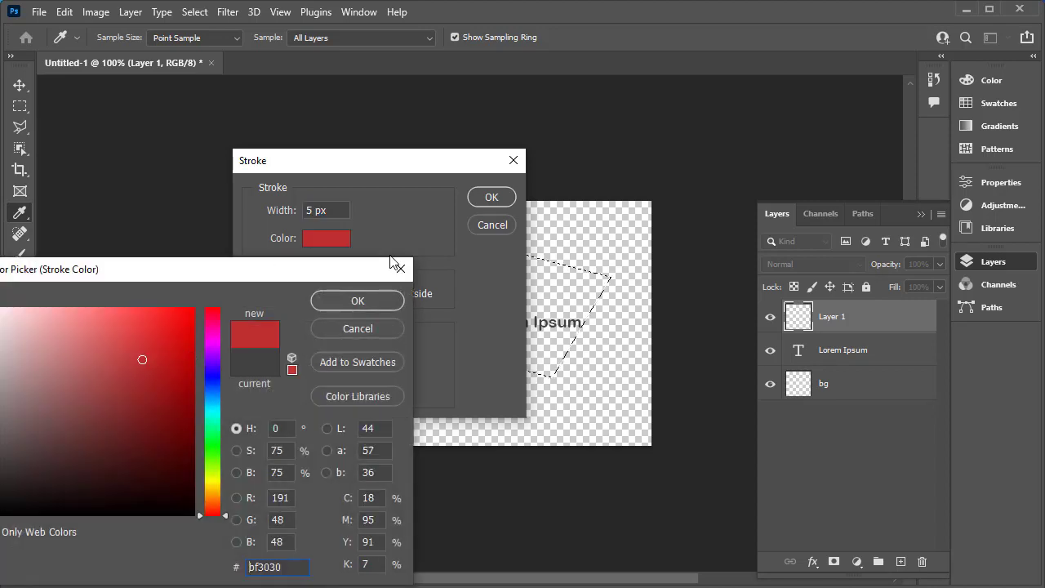
left_click(357, 300)
left_click(492, 198)
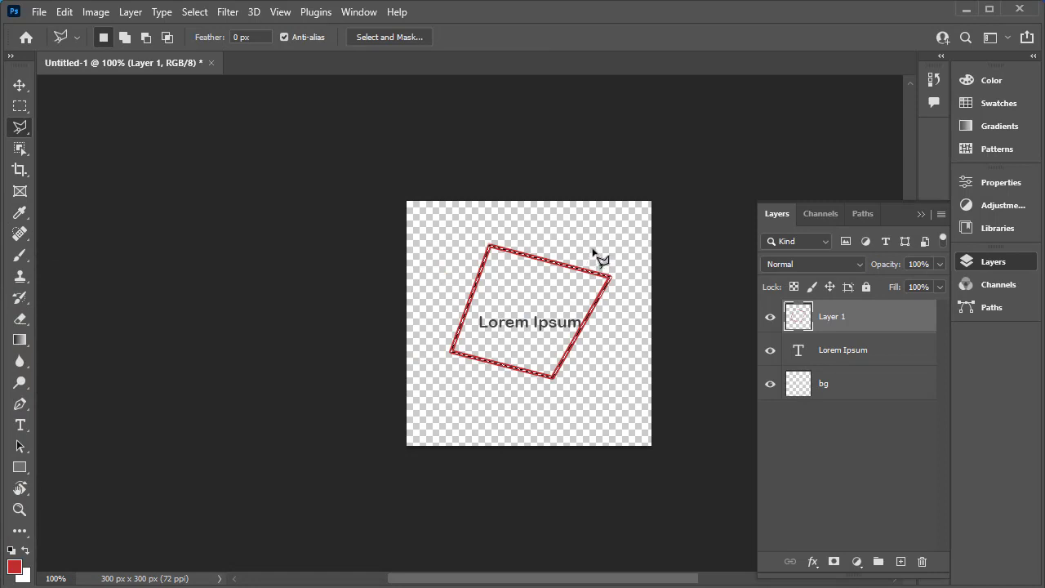
key("ctrl+d")
- Cancel the stray selection outline and clear all selections with Ctrl+D
left_click(593, 251)
key("ctrl+shift+d")
key("ctrl+d")
- Open Edit > Preferences > General
left_click(72, 12)
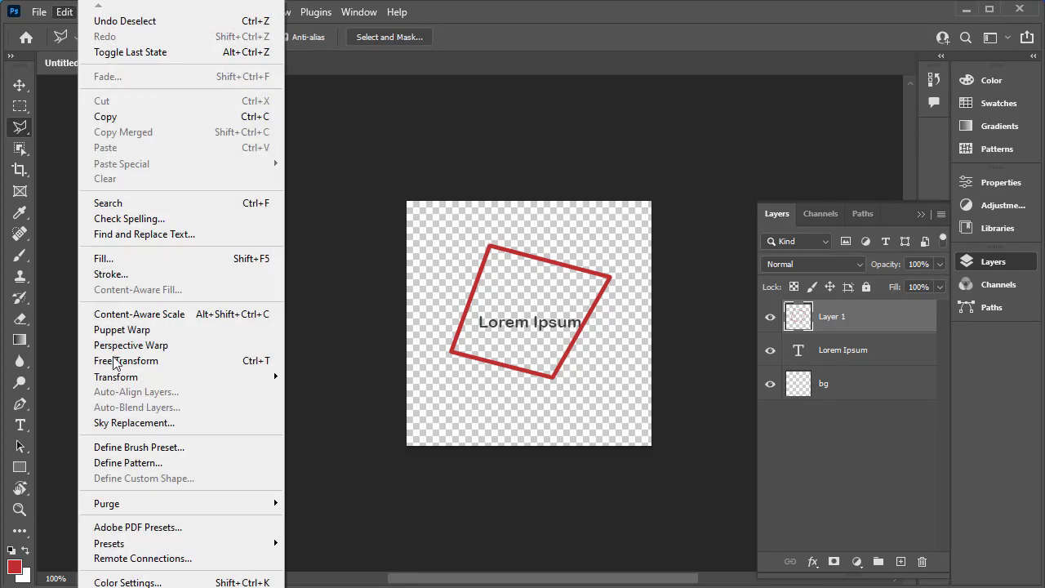
scroll(181, 327, "down", 5)
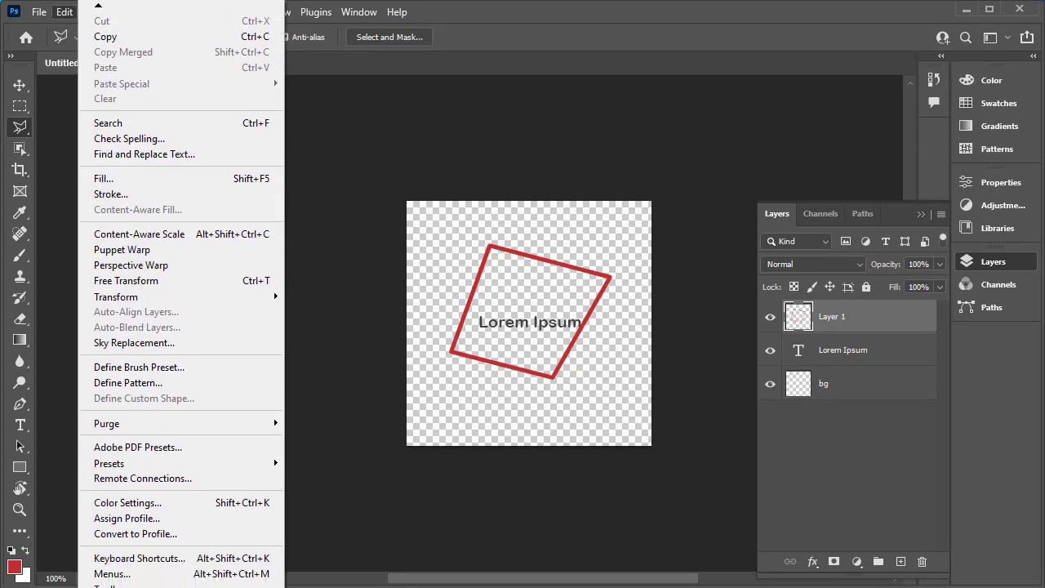
left_click(369, 290)
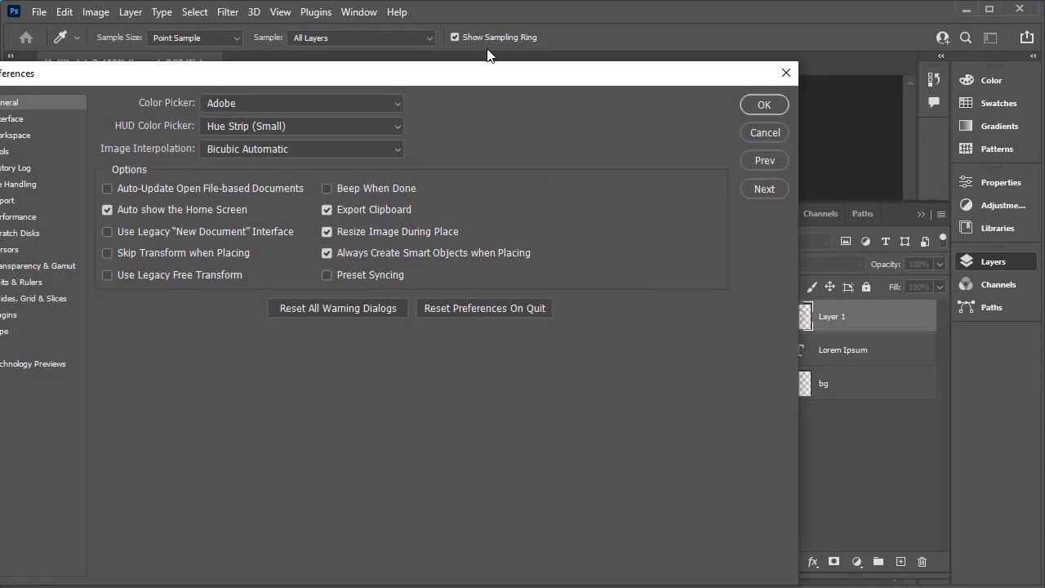
- In File Handling, keep recovery auto-save at 5 Minutes and close Preferences with OK
left_click_drag(477, 82, 577, 41)
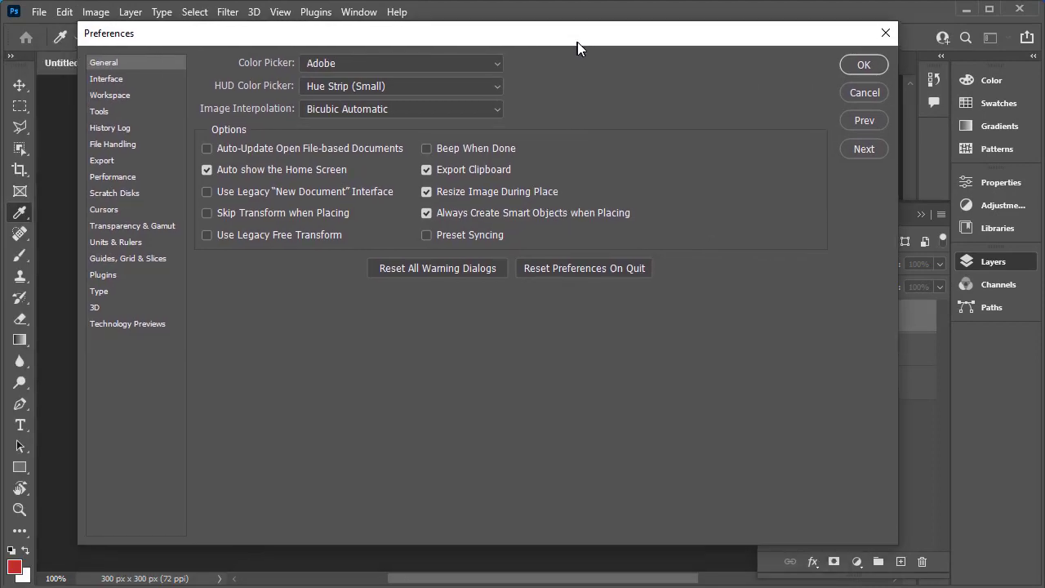
left_click(122, 144)
left_click(634, 126)
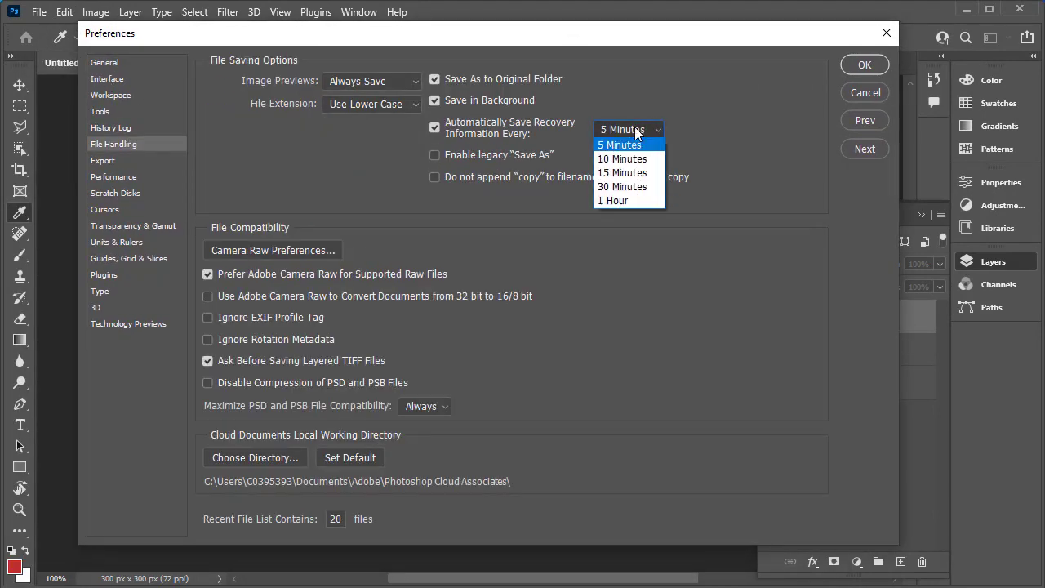
left_click(634, 127)
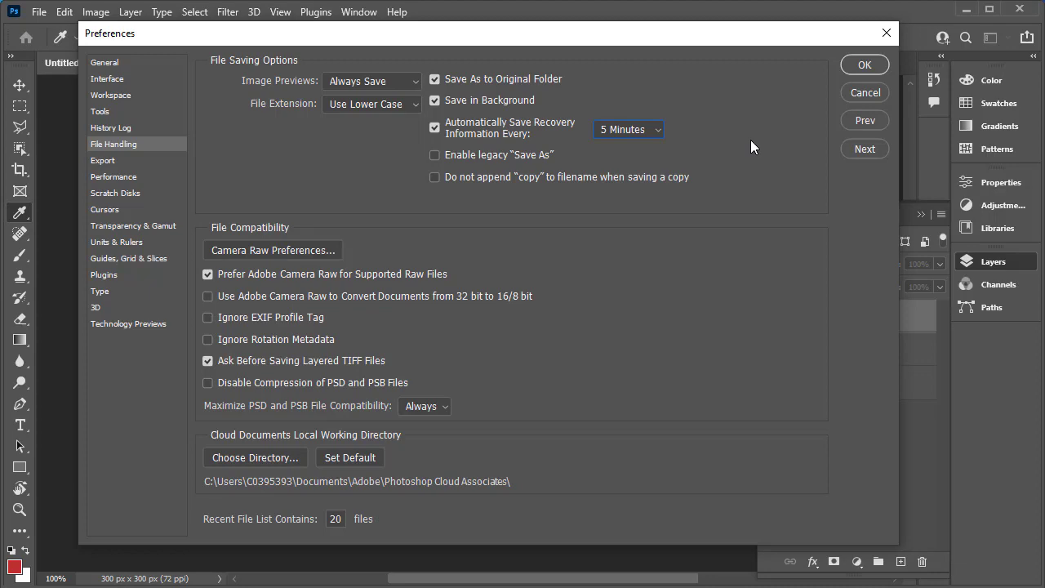
left_click(857, 70)
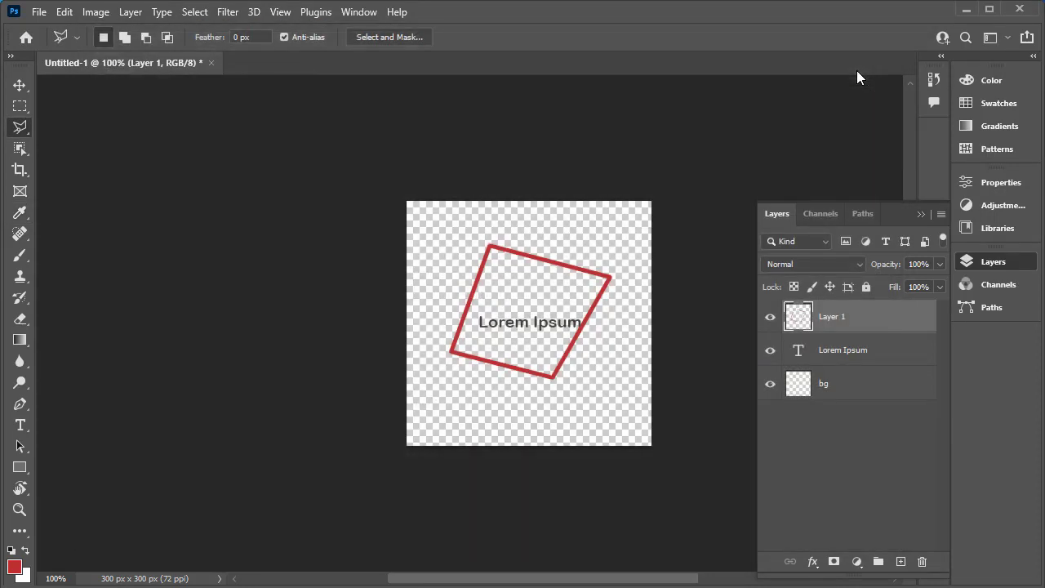